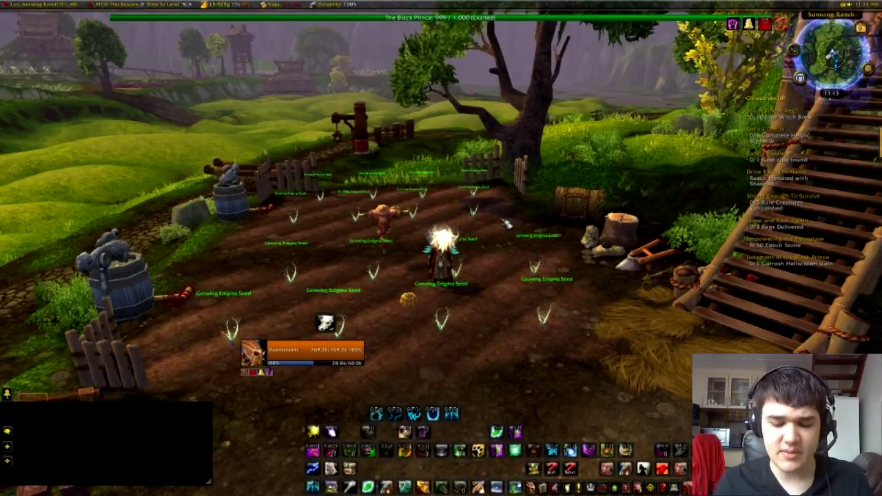
Open the Power Auras configuration with the /powa command and move its window closer to the character.
{"action": "key", "text": "Return"}
{"action": "type", "text": "/powa"}
{"action": "key", "text": "Return"}
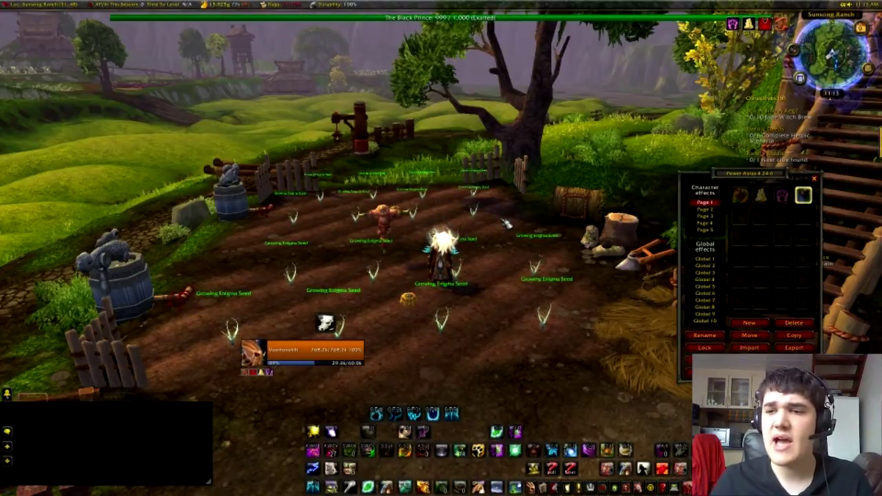
{"action": "left_click_drag", "start_coordinate": [748, 176], "coordinate": [605, 122]}
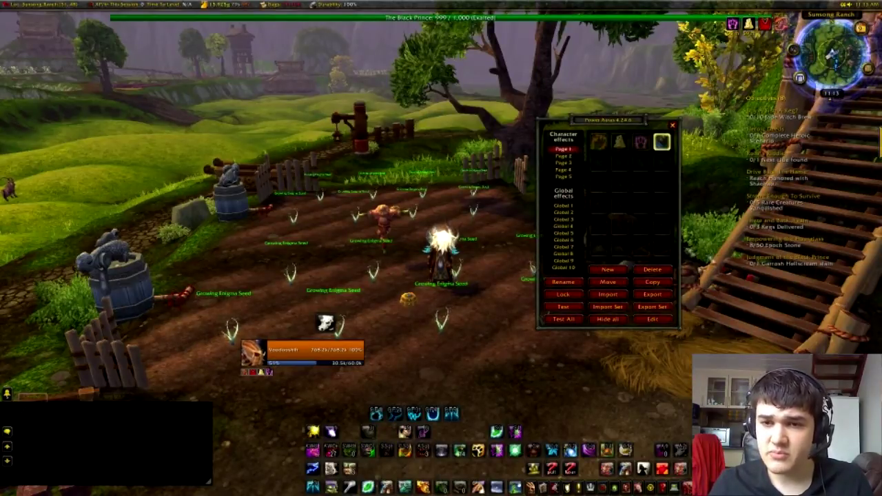
Browse the character effect pages 1 to 4 and return to Page 1.
{"action": "left_click", "coordinate": [563, 155]}
{"action": "left_click", "coordinate": [564, 149]}
{"action": "left_click", "coordinate": [564, 156]}
{"action": "left_click", "coordinate": [565, 162]}
{"action": "left_click", "coordinate": [565, 170]}
{"action": "left_click", "coordinate": [571, 150]}
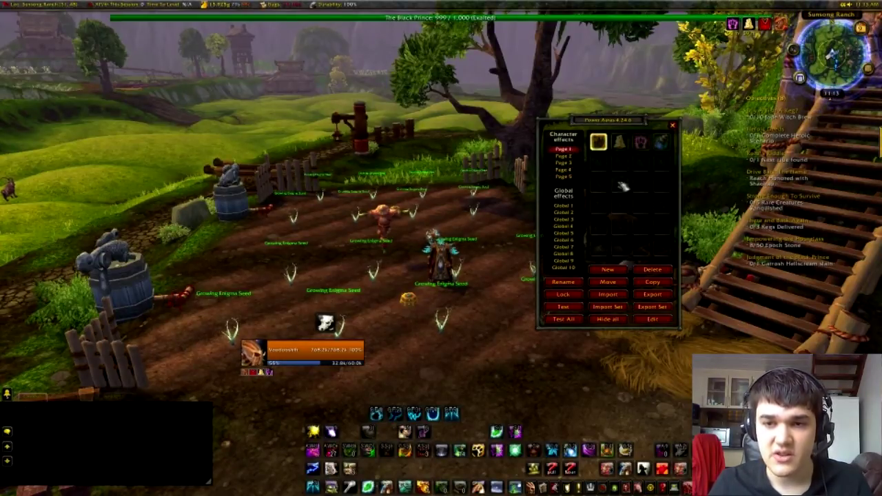
Switch to Page 2, preview all configured effects with Test All, and close the Power Auras window.
{"action": "left_click", "coordinate": [564, 157]}
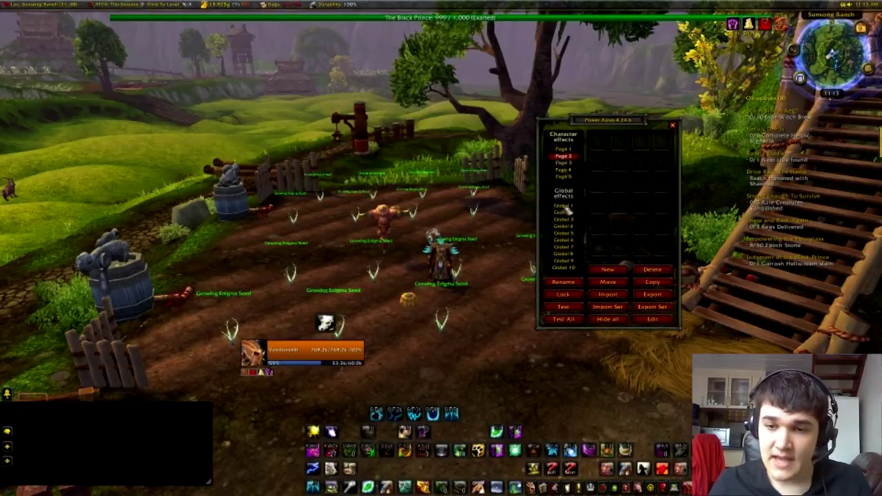
{"action": "left_click", "coordinate": [564, 321]}
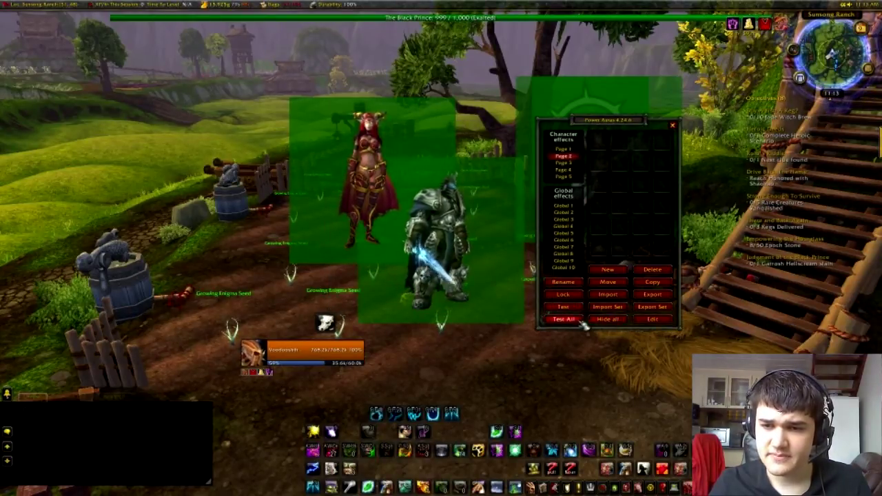
{"action": "left_click", "coordinate": [673, 125]}
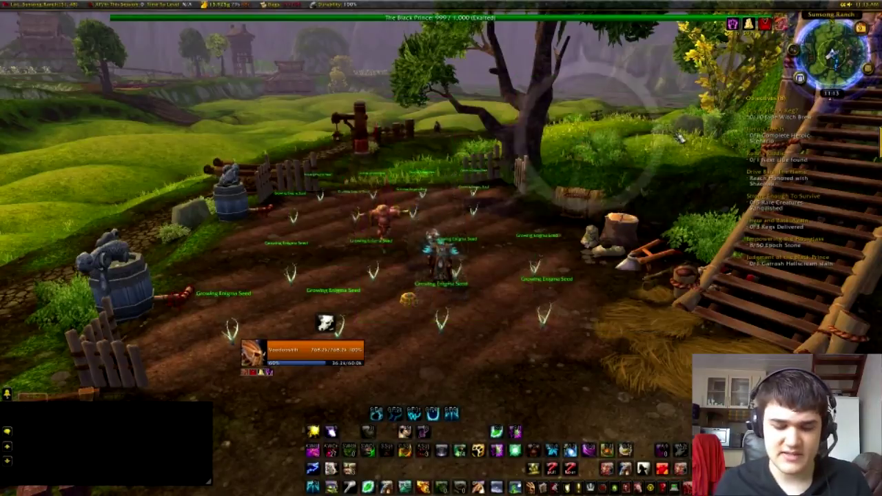
Reopen the Power Auras configuration with /powa and show Page 1 of the character effects.
{"action": "key", "text": "Return"}
{"action": "type", "text": "/powa"}
{"action": "key", "text": "Return"}
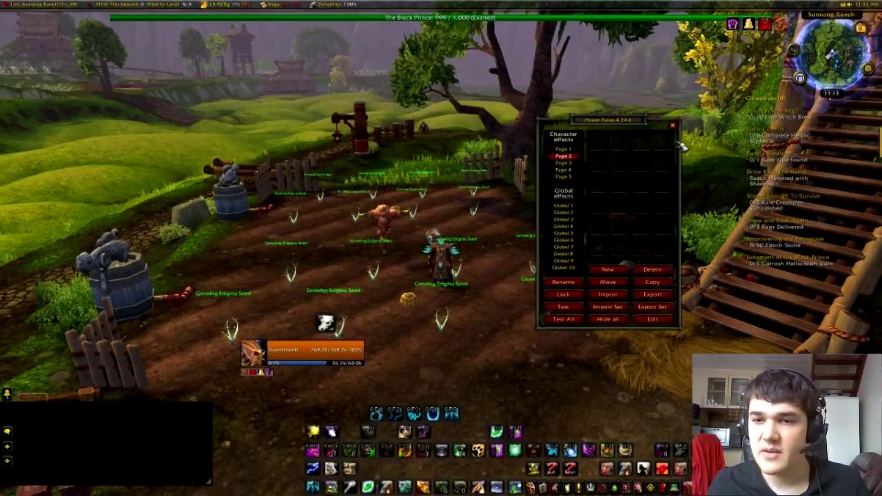
{"action": "left_click", "coordinate": [565, 150]}
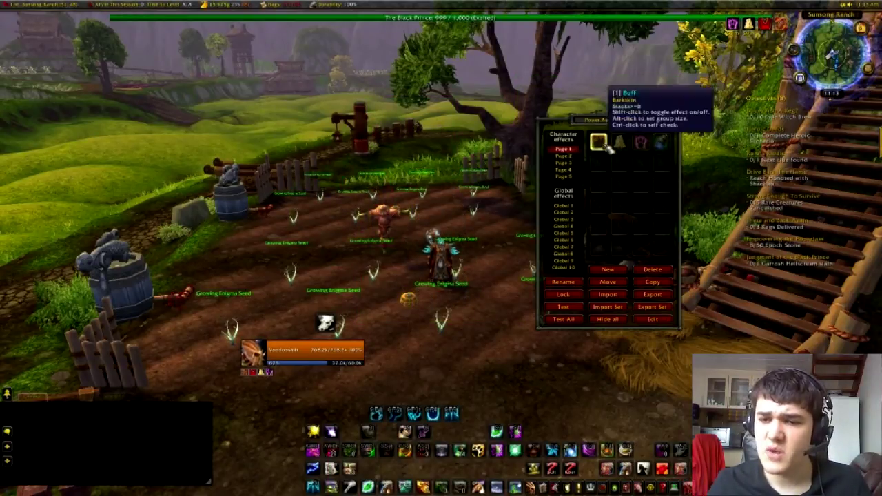
Create a new character effect on Page 1 and reposition its Effect Editor.
{"action": "left_click", "coordinate": [607, 270]}
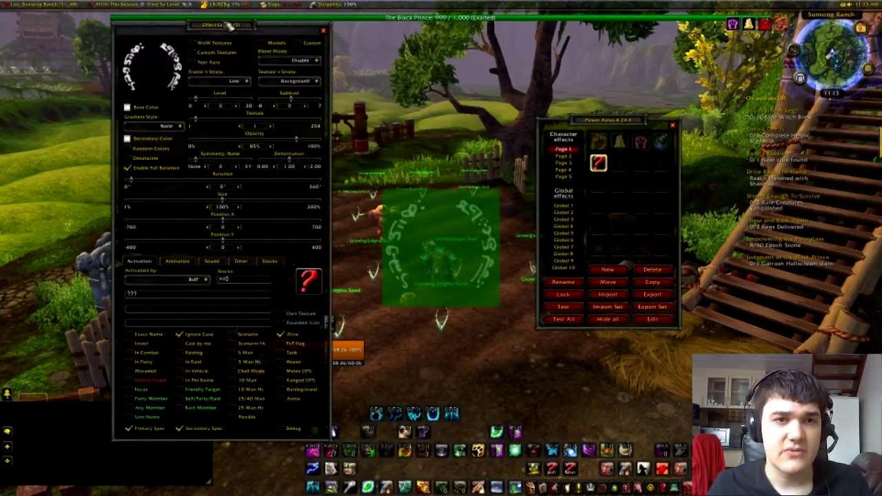
{"action": "left_click_drag", "start_coordinate": [227, 25], "coordinate": [288, 40]}
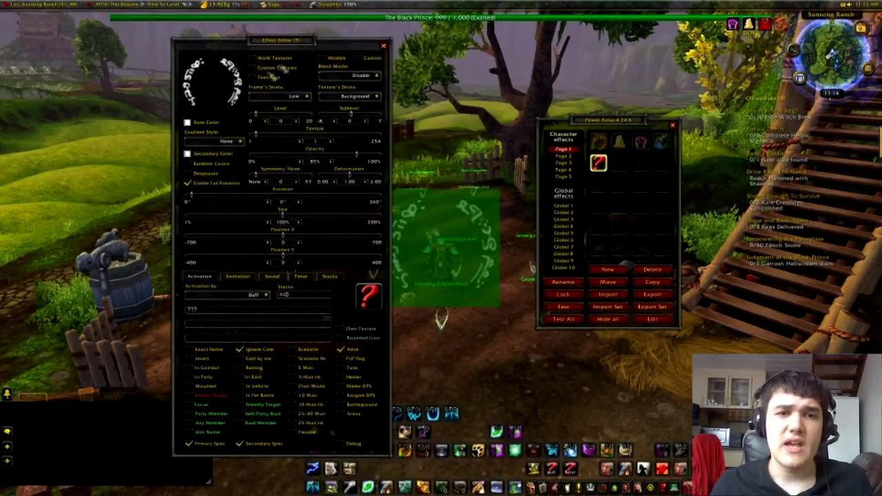
Try the Custom Textures option, switch it off again, and choose the white flame texture for the effect.
{"action": "left_click", "coordinate": [253, 68]}
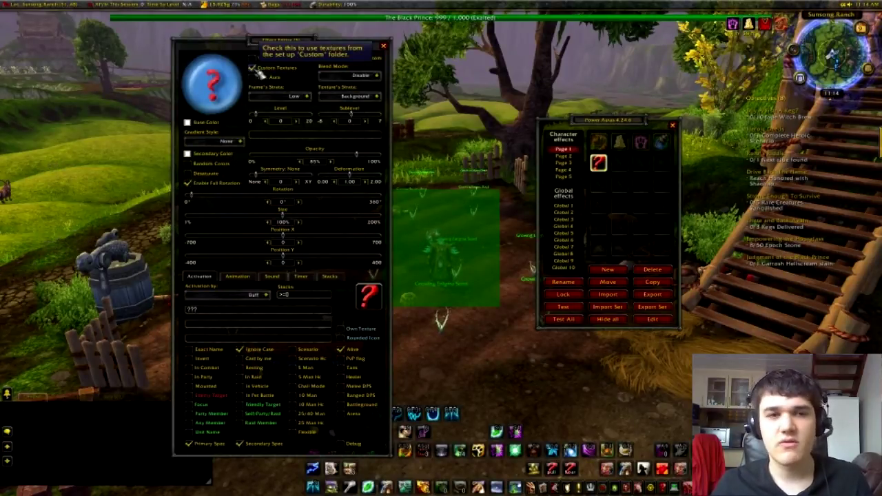
{"action": "left_click", "coordinate": [252, 67]}
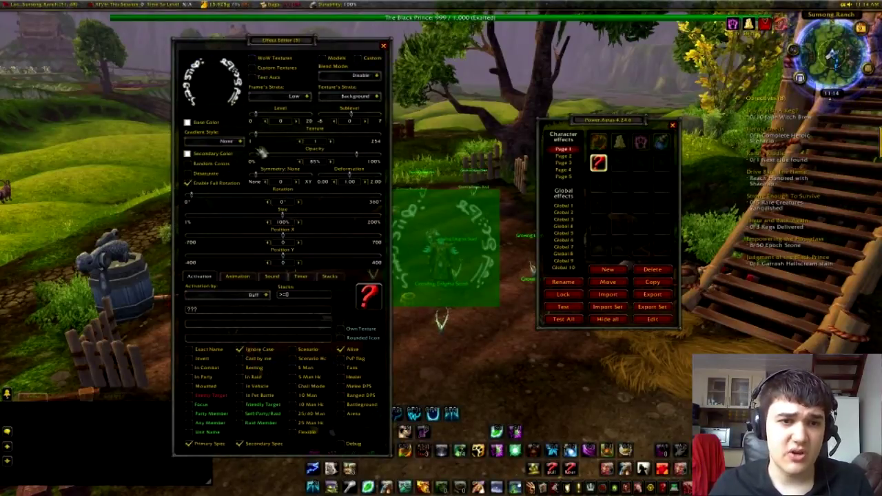
{"action": "mouse_move", "coordinate": [259, 139]}
{"action": "left_mouse_down"}
{"action": "mouse_move", "coordinate": [409, 138]}
{"action": "mouse_move", "coordinate": [270, 142]}
{"action": "left_mouse_up"}
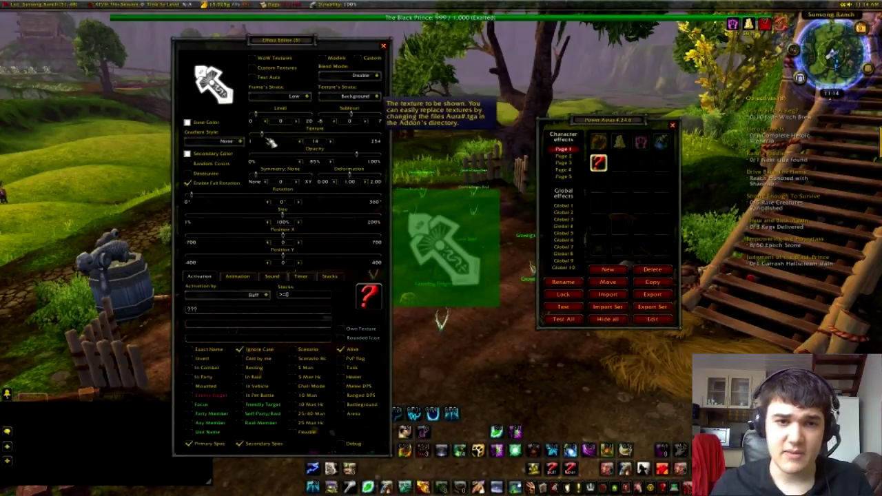
{"action": "left_click", "coordinate": [301, 141]}
Switch the effect to Models and cycle back and forth through the Creature models.
{"action": "left_click", "coordinate": [322, 58]}
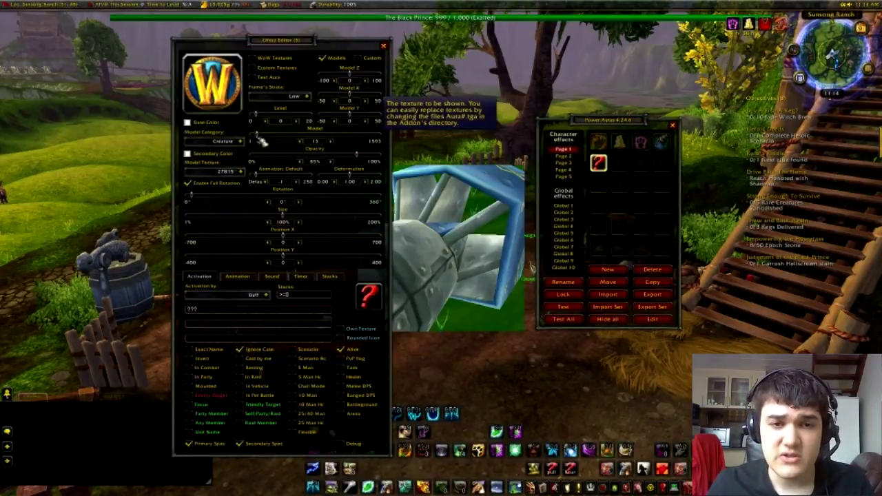
{"action": "left_click", "coordinate": [331, 141]}
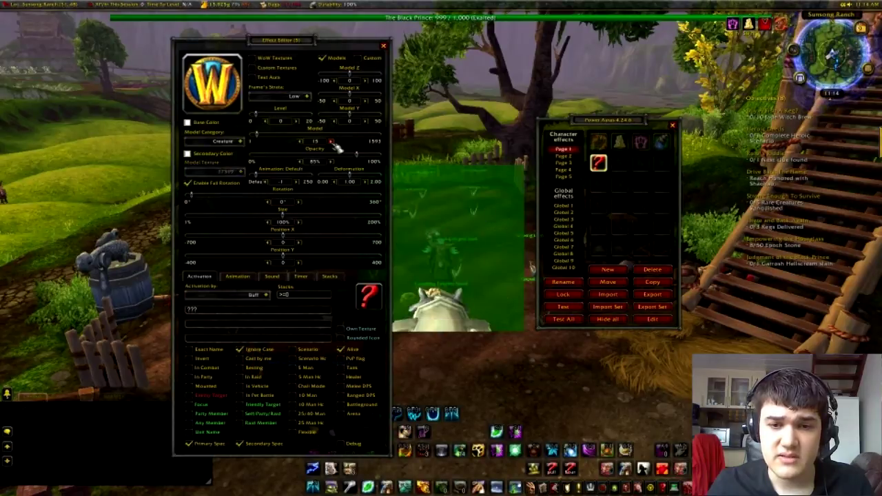
{"action": "left_click", "coordinate": [331, 142]}
{"action": "left_click", "coordinate": [301, 141]}
{"action": "left_click", "coordinate": [301, 142]}
{"action": "left_click", "coordinate": [300, 141]}
{"action": "left_click", "coordinate": [301, 141]}
{"action": "left_click", "coordinate": [300, 141]}
{"action": "left_click", "coordinate": [300, 141]}
{"action": "left_click", "coordinate": [332, 141]}
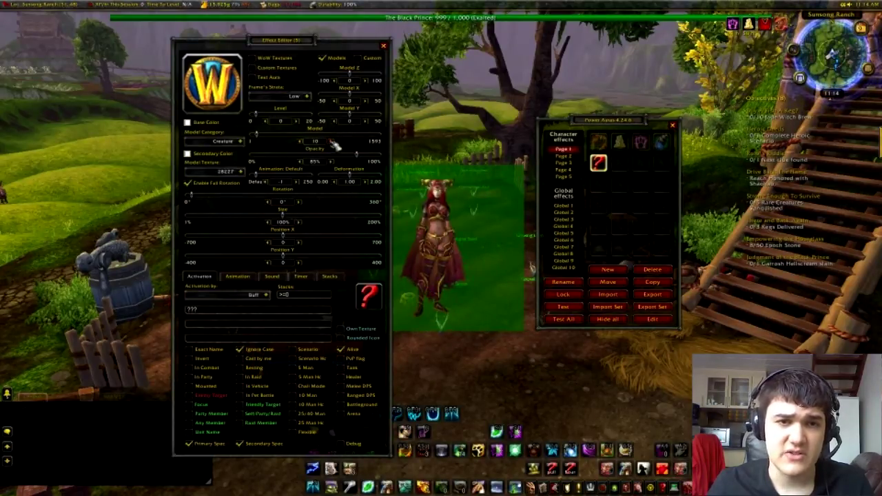
{"action": "left_click", "coordinate": [331, 141]}
{"action": "left_click", "coordinate": [332, 141]}
{"action": "left_click", "coordinate": [331, 142]}
{"action": "left_click", "coordinate": [331, 141]}
Try the Custom Textures and Text Aura options in turn and return to the standard flame texture.
{"action": "left_click", "coordinate": [253, 68]}
{"action": "left_click", "coordinate": [253, 77]}
{"action": "left_click", "coordinate": [253, 68]}
{"action": "left_click", "coordinate": [253, 68]}
{"action": "left_click", "coordinate": [253, 77]}
{"action": "left_click", "coordinate": [253, 78]}
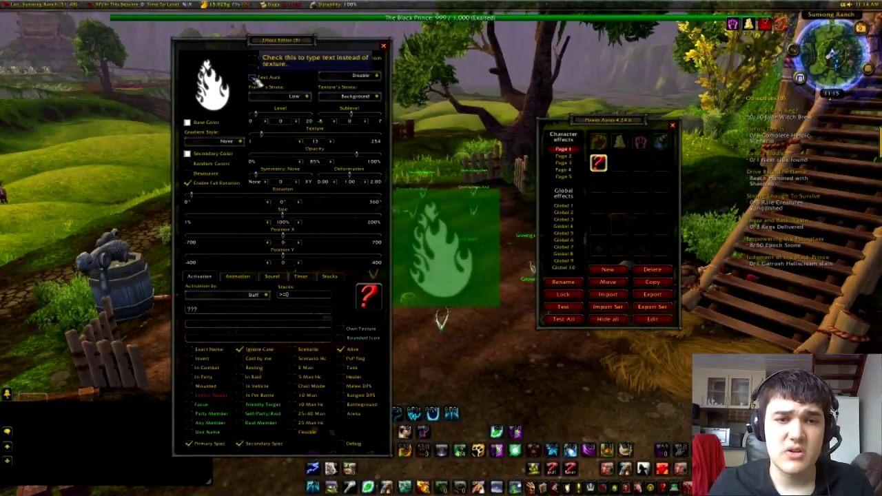
Turn the effect into a Text Aura with random placeholder text and confirm the font selection.
{"action": "left_click", "coordinate": [253, 77]}
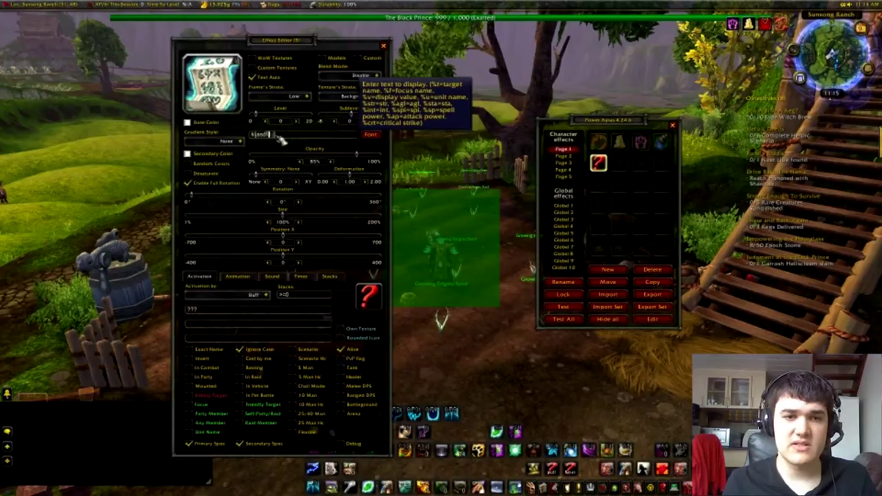
{"action": "left_click", "coordinate": [372, 134]}
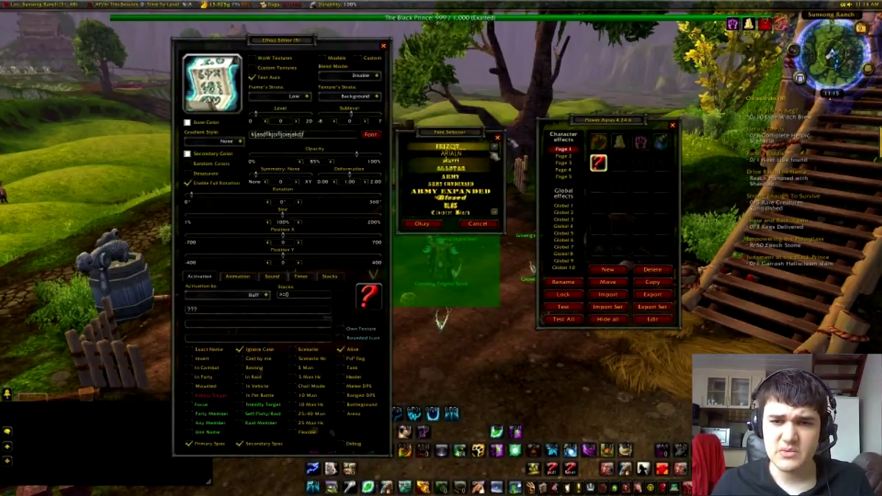
{"action": "left_click", "coordinate": [434, 224]}
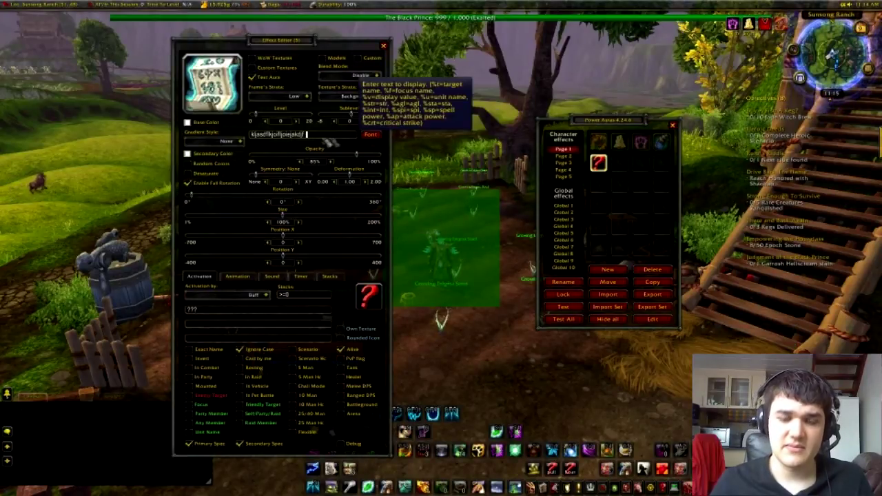
Delete the placeholder text and turn Text Aura off.
{"action": "key", "text": "BackSpace"}
{"action": "key", "text": "BackSpace"}
{"action": "key", "text": "BackSpace"}
{"action": "key", "text": "BackSpace"}
{"action": "key", "text": "BackSpace"}
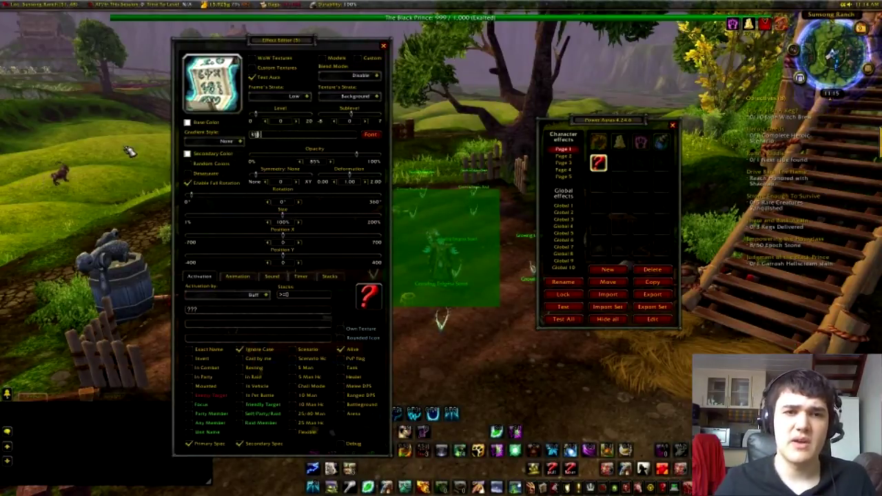
{"action": "left_click", "coordinate": [253, 77]}
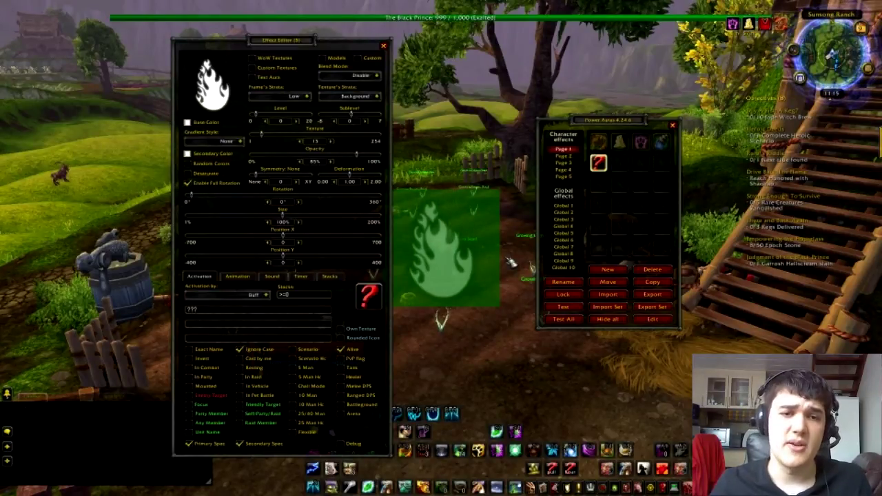
Set the effect's opacity to 82% and move its preview to X 344, Y 248.
{"action": "mouse_move", "coordinate": [356, 154]}
{"action": "left_mouse_down"}
{"action": "mouse_move", "coordinate": [262, 155]}
{"action": "mouse_move", "coordinate": [374, 167]}
{"action": "mouse_move", "coordinate": [175, 160]}
{"action": "mouse_move", "coordinate": [383, 159]}
{"action": "mouse_move", "coordinate": [246, 157]}
{"action": "mouse_move", "coordinate": [190, 168]}
{"action": "mouse_move", "coordinate": [380, 161]}
{"action": "mouse_move", "coordinate": [356, 157]}
{"action": "left_mouse_up"}
{"action": "left_click_drag", "start_coordinate": [451, 257], "coordinate": [777, 225]}
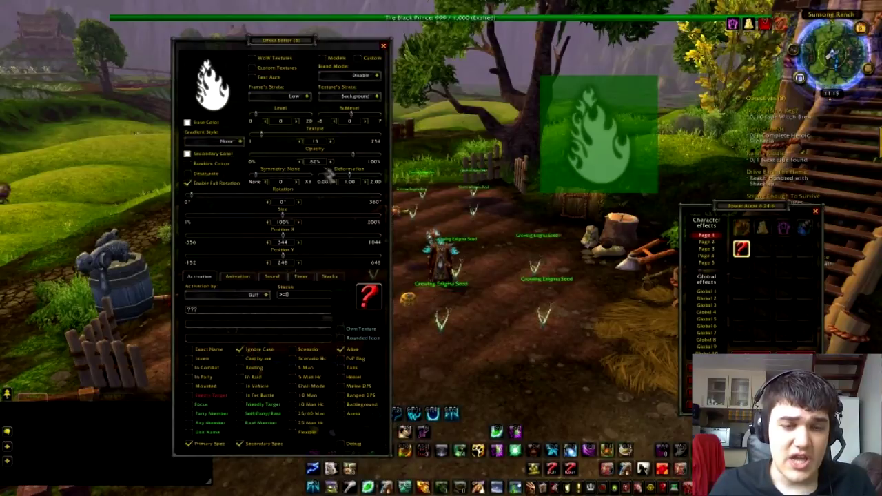
{"action": "scroll", "coordinate": [303, 205], "scroll_direction": "up", "scroll_amount": 1}
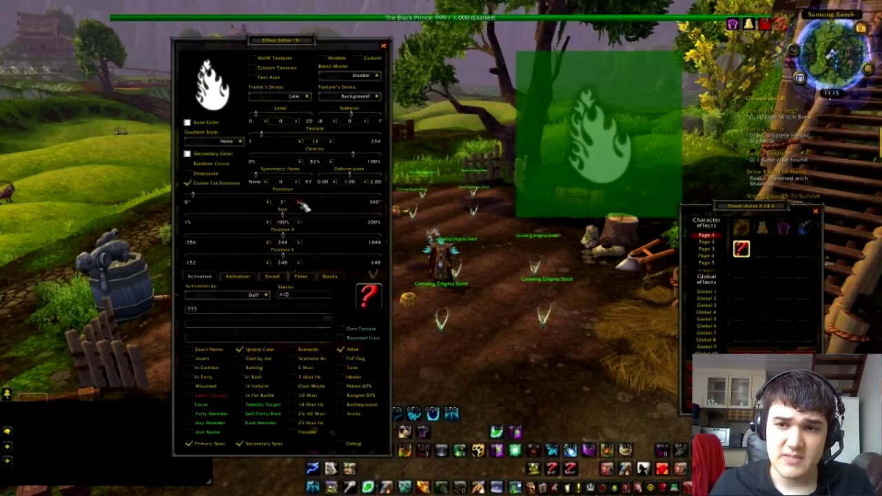
Rotate the flame effect to 315°.
{"action": "left_click_drag", "start_coordinate": [303, 205], "coordinate": [273, 206]}
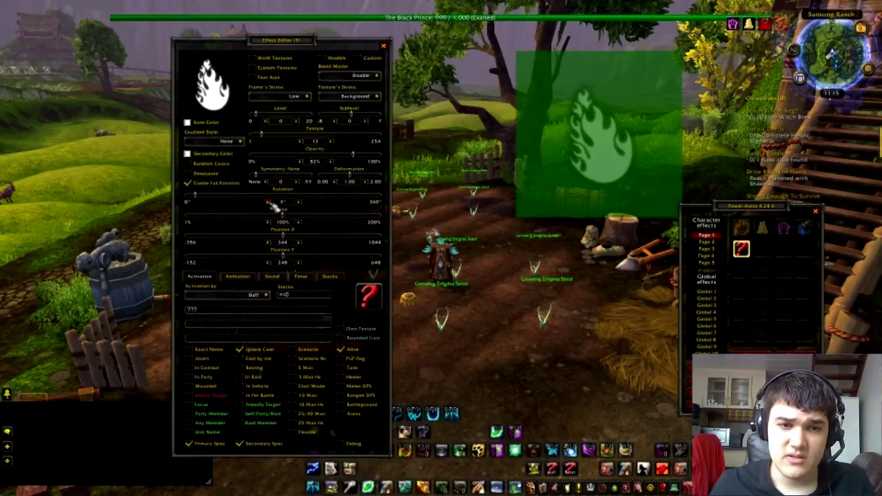
{"action": "left_click", "coordinate": [268, 202]}
{"action": "left_click", "coordinate": [268, 202]}
{"action": "left_click", "coordinate": [268, 202]}
{"action": "left_click", "coordinate": [268, 202]}
{"action": "left_click_drag", "start_coordinate": [195, 198], "coordinate": [350, 199]}
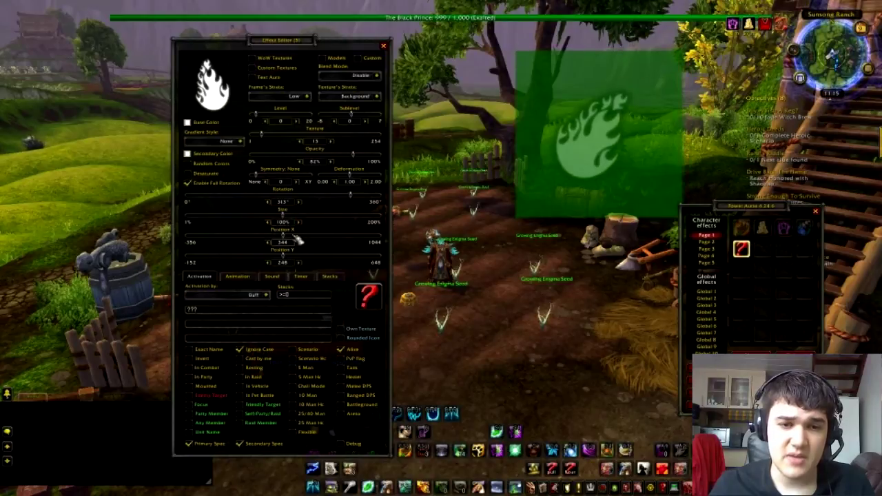
Adjust the flame effect's position to X 366, Y 242 and move the Effect Editor upward.
{"action": "left_click", "coordinate": [268, 243]}
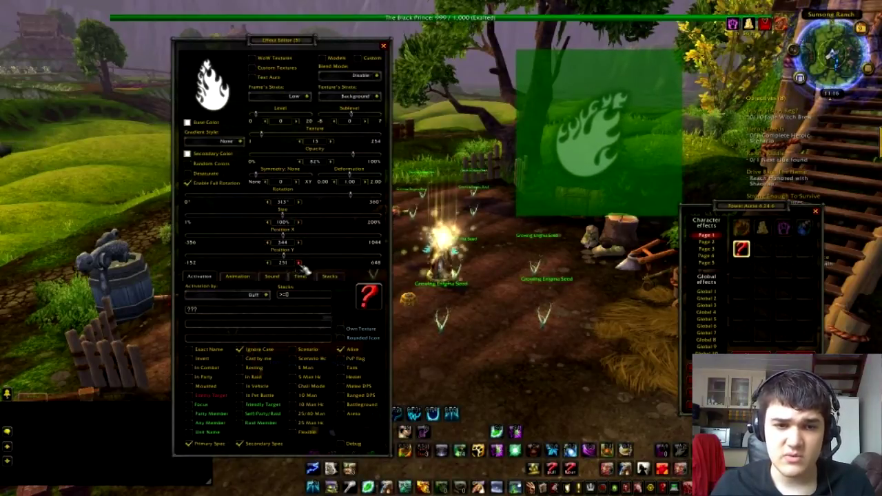
{"action": "left_click", "coordinate": [269, 263]}
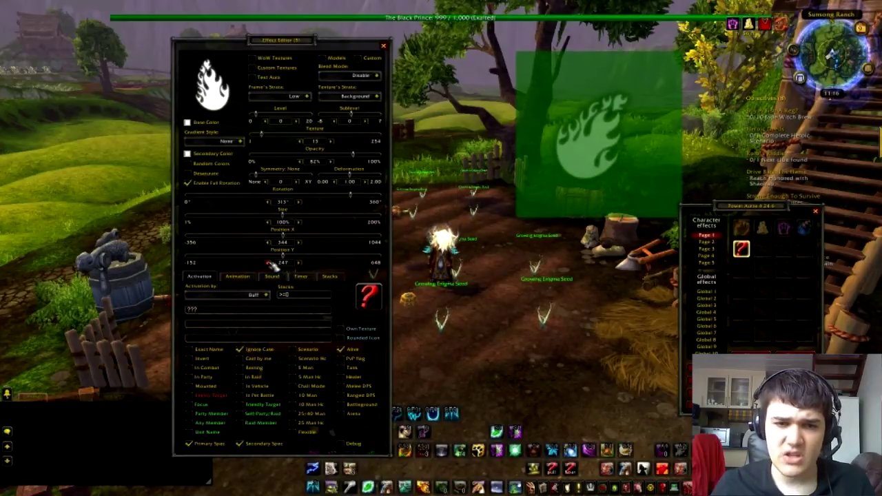
{"action": "mouse_move", "coordinate": [624, 115]}
{"action": "left_mouse_down"}
{"action": "mouse_move", "coordinate": [631, 164]}
{"action": "mouse_move", "coordinate": [600, 140]}
{"action": "mouse_move", "coordinate": [634, 121]}
{"action": "left_mouse_up"}
{"action": "left_click_drag", "start_coordinate": [300, 49], "coordinate": [266, 24]}
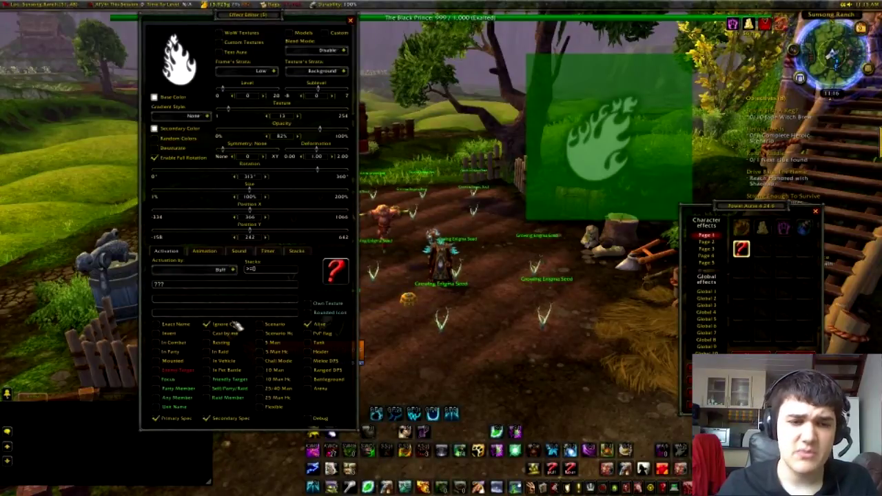
{"action": "left_click", "coordinate": [211, 286]}
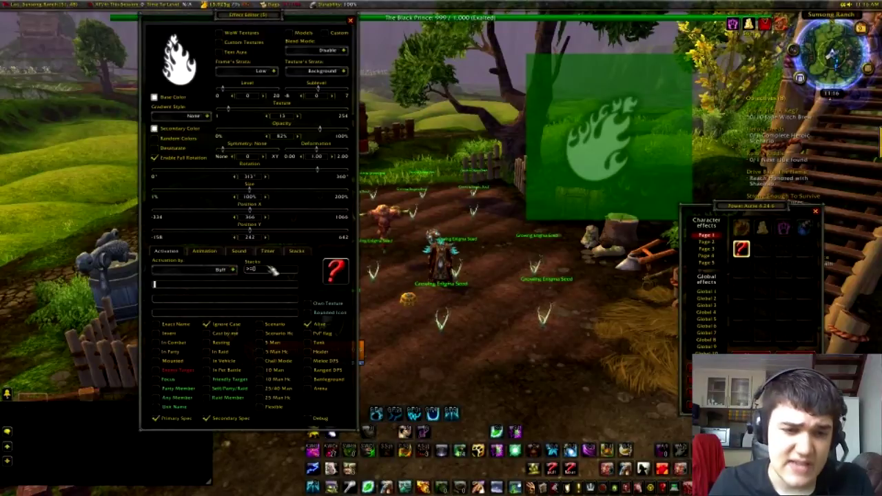
{"action": "key", "text": "Escape"}
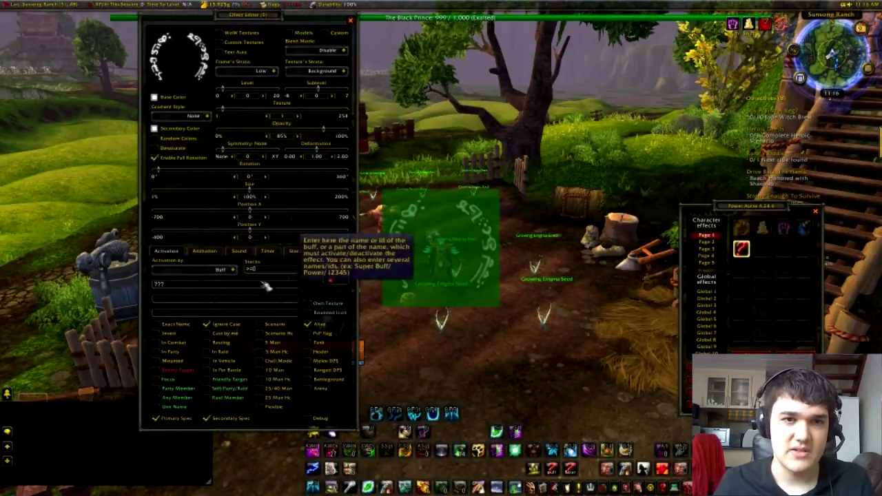
{"action": "left_click", "coordinate": [167, 287]}
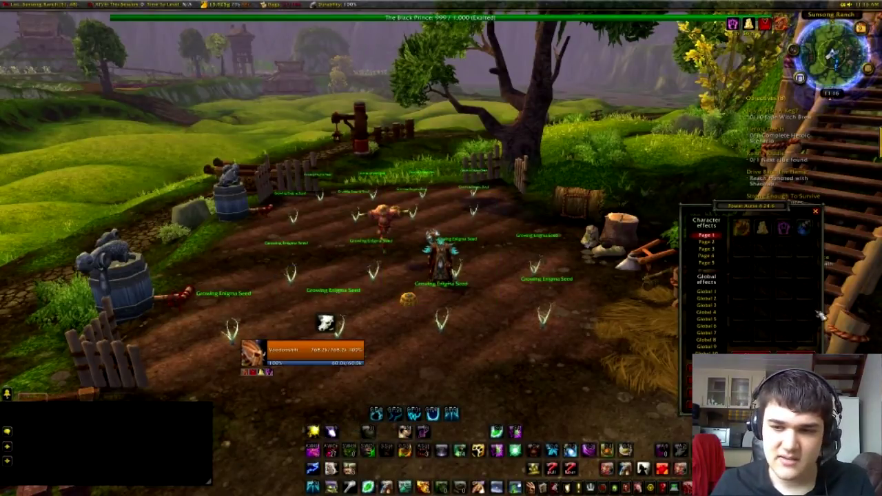
Create a fresh character effect on Page 1 with the stacks condition >=0.
{"action": "left_click", "coordinate": [795, 360]}
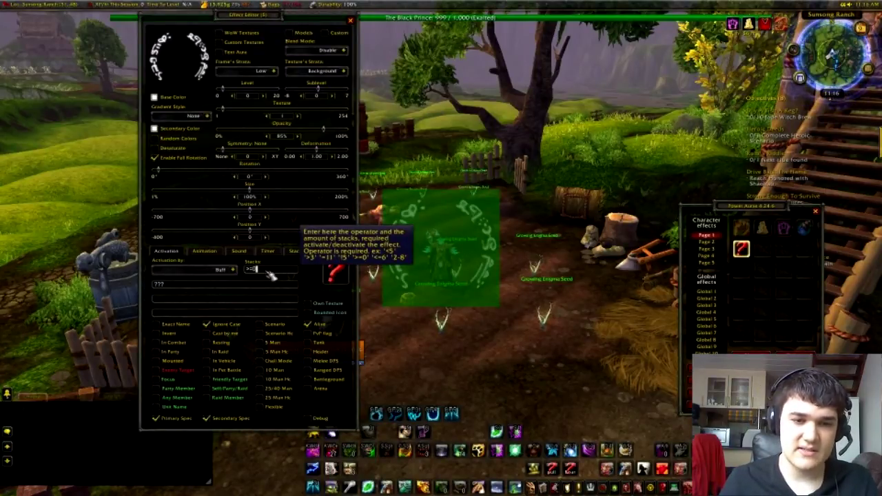
{"action": "type", "text": ">=0"}
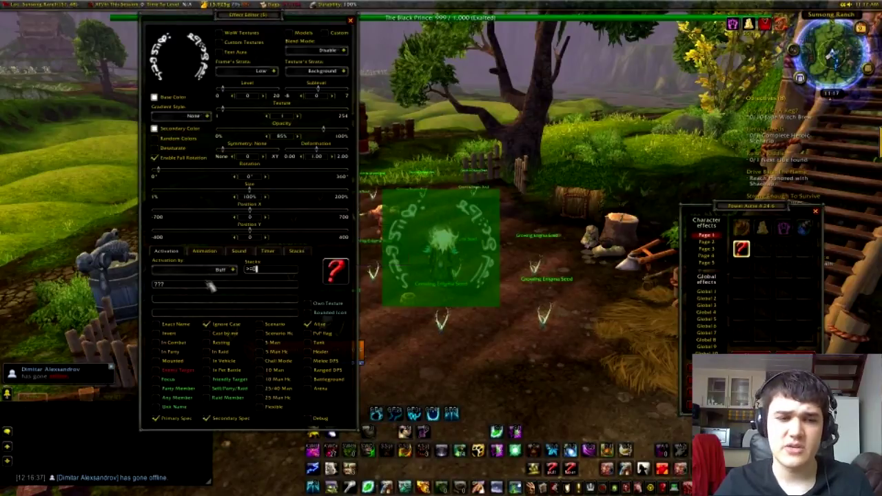
Replace the placeholder buff name in the new effect's activation settings with Rejuvenation.
{"action": "left_click", "coordinate": [159, 283]}
{"action": "key", "text": "BackSpace"}
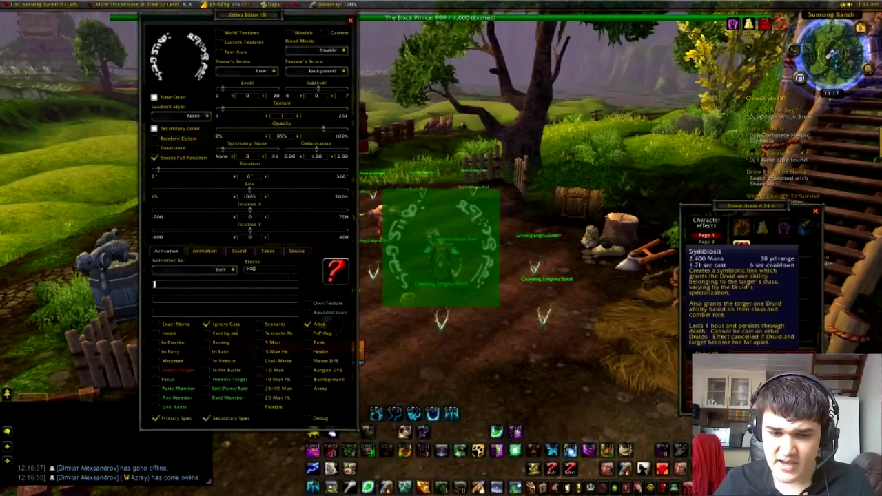
{"action": "left_click", "coordinate": [518, 432]}
{"action": "mouse_move", "coordinate": [719, 25]}
{"action": "left_click", "coordinate": [149, 286]}
{"action": "type", "text": "Reju"}
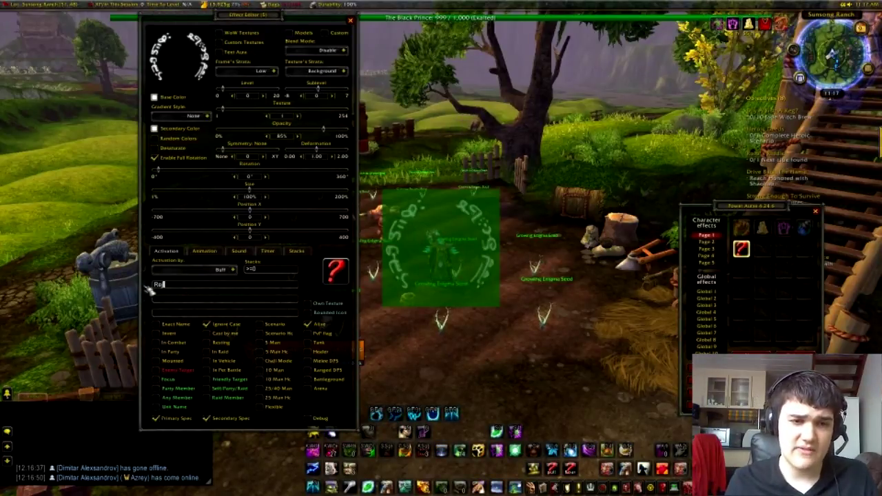
{"action": "type", "text": "ven"}
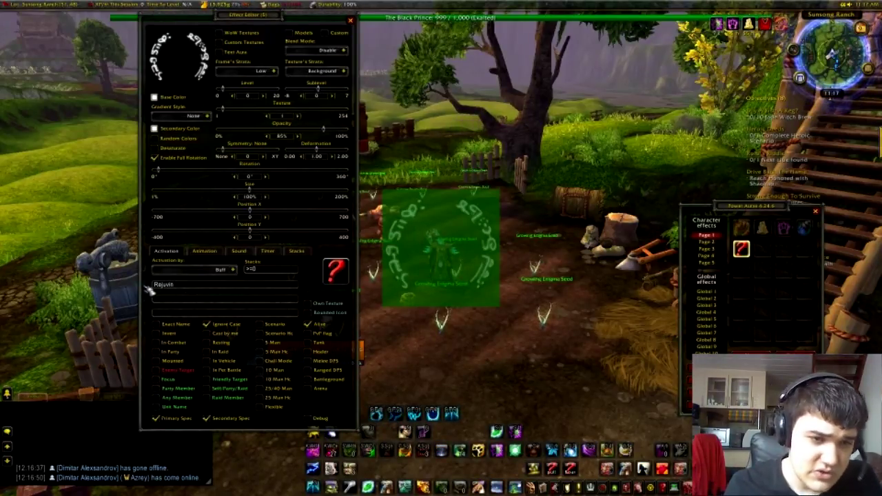
{"action": "mouse_move", "coordinate": [721, 27]}
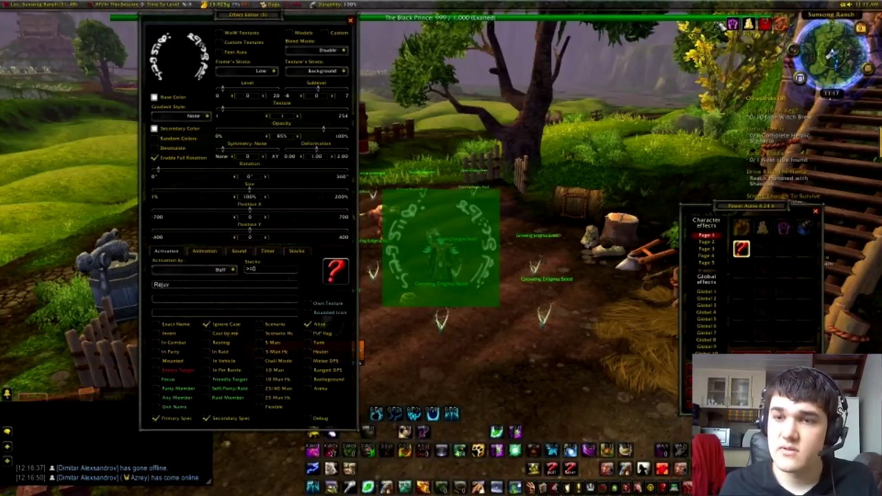
{"action": "mouse_move", "coordinate": [518, 432]}
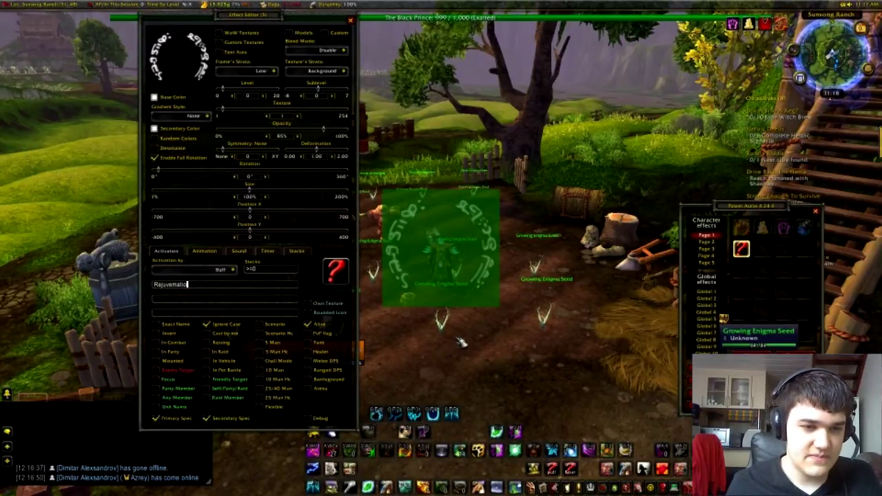
{"action": "type", "text": "nation"}
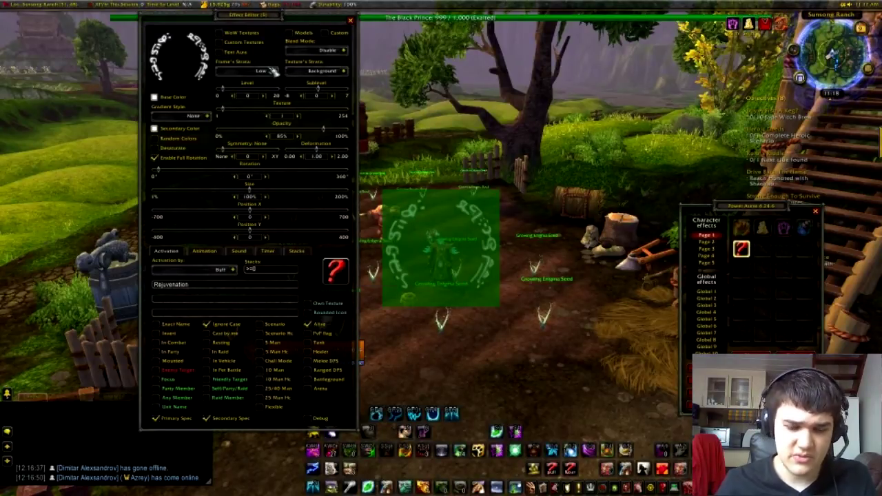
Close the Effect Editor and the Power Auras window, and cast Rejuvenation on the character to test the effect.
{"action": "left_click", "coordinate": [350, 20]}
{"action": "left_click", "coordinate": [815, 211]}
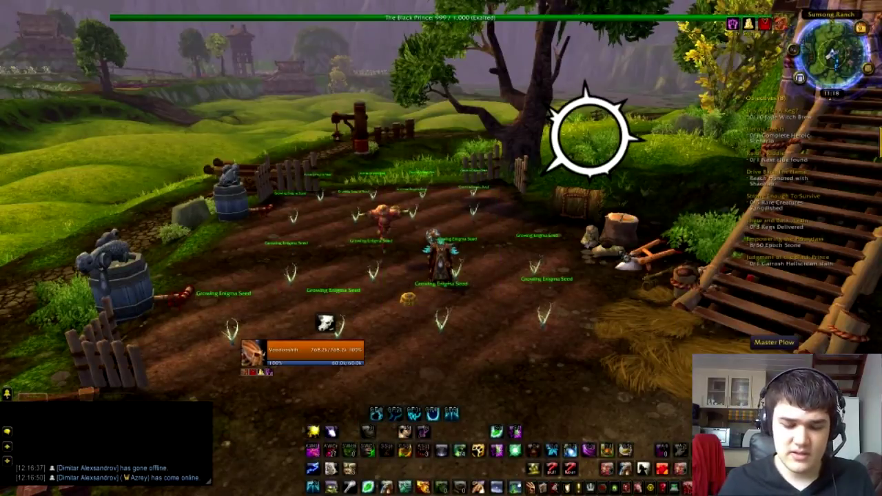
{"action": "key", "text": "4"}
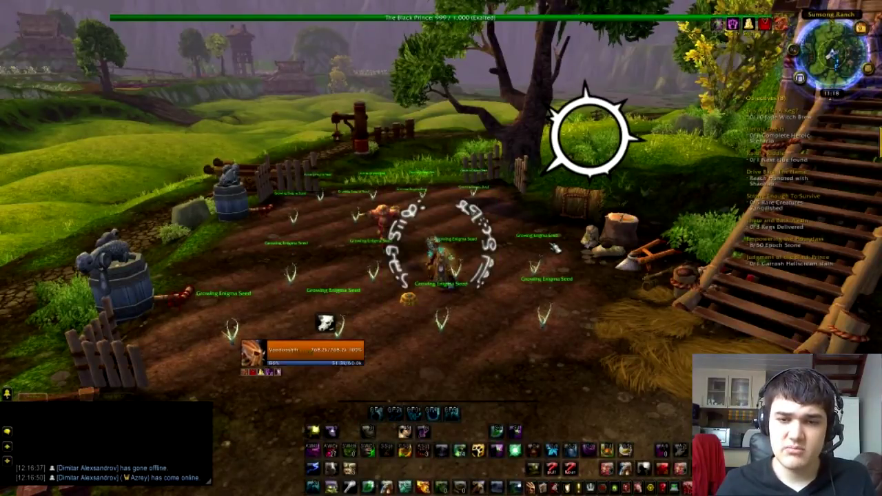